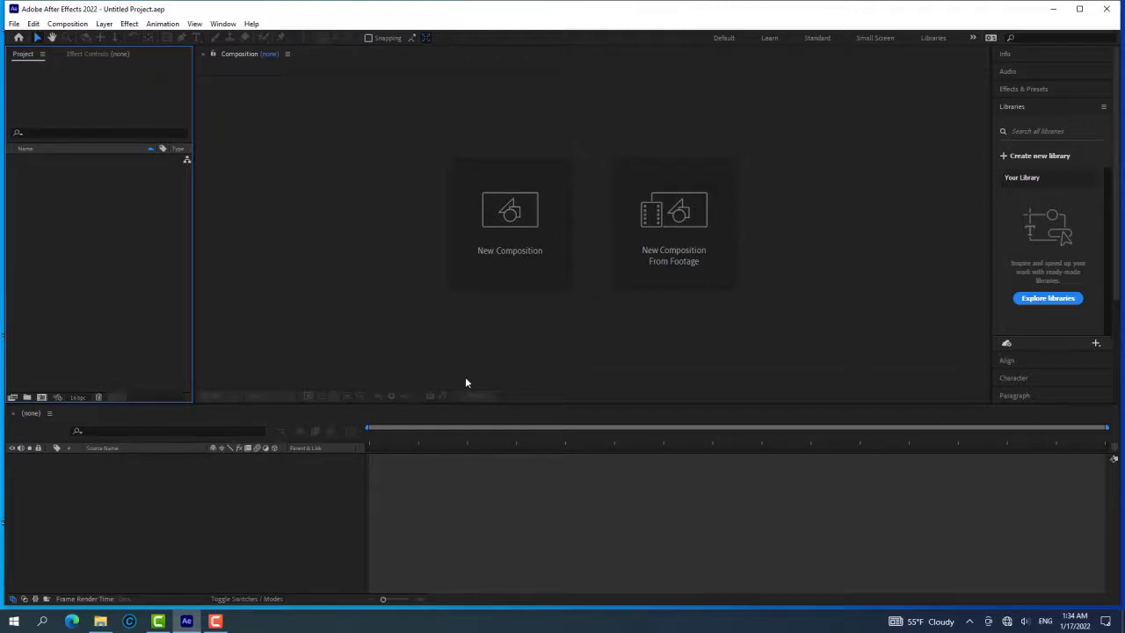
Minimize the empty Untitled Project window of After Effects to reveal the desktop
{"action": "left_click", "coordinate": [1052, 9]}
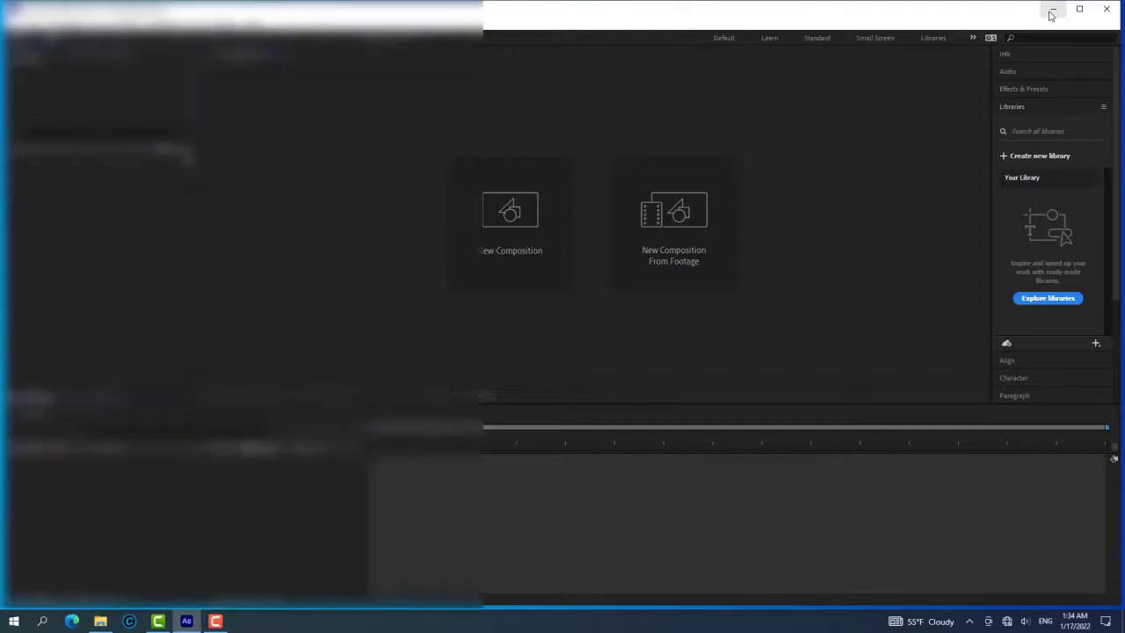
Drag the Comp 1 video from File Explorer into the After Effects Project panel
{"action": "left_click", "coordinate": [100, 620]}
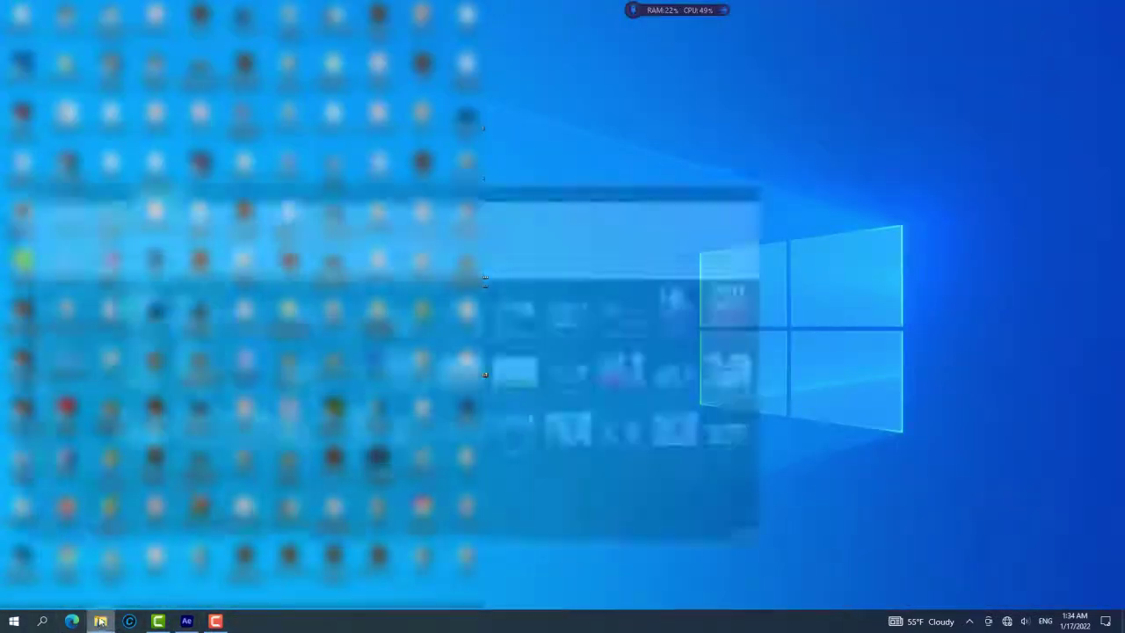
{"action": "left_click", "coordinate": [338, 307]}
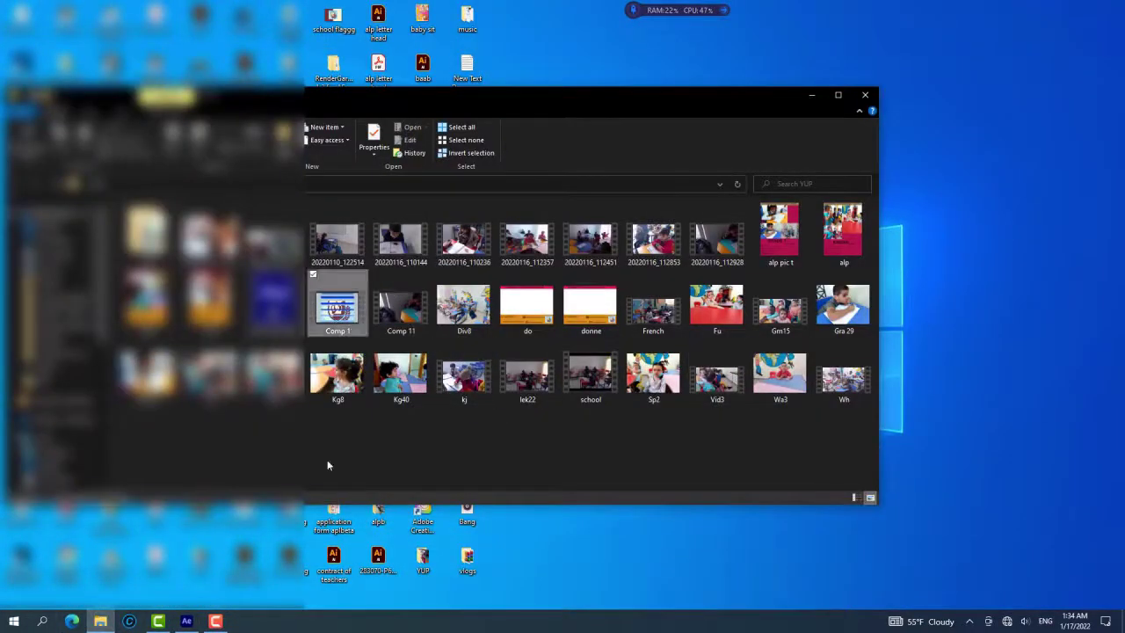
{"action": "left_click_drag", "start_coordinate": [224, 608], "coordinate": [60, 305]}
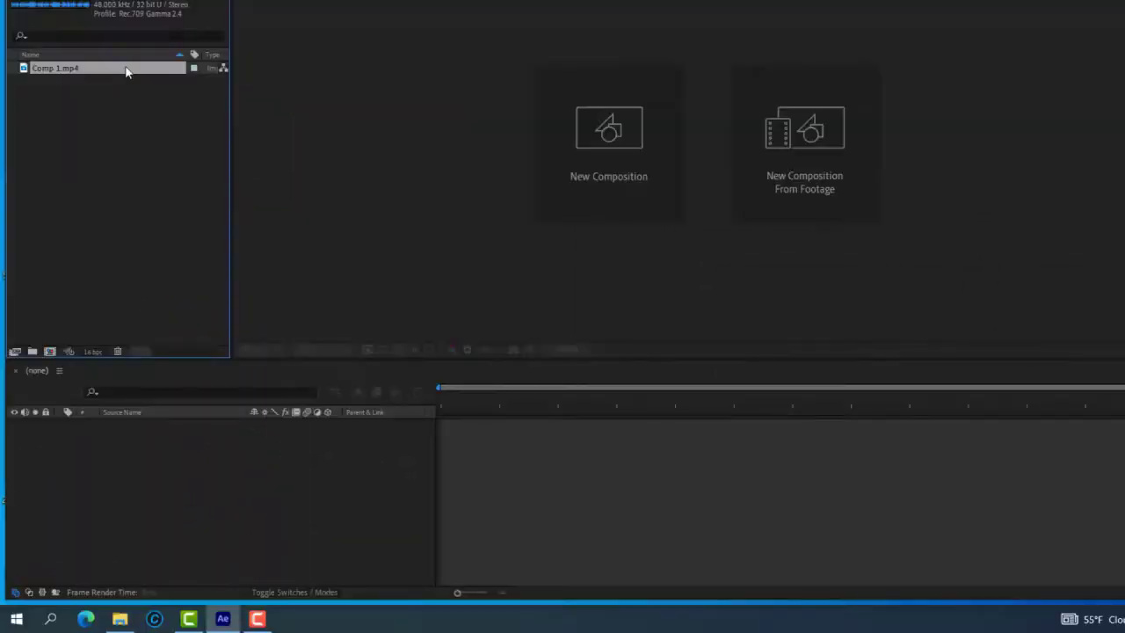
Build a Comp 1 composition from Comp 1.mp4 and scrub to frame 00038, showing solid green
{"action": "left_click_drag", "start_coordinate": [126, 72], "coordinate": [194, 453]}
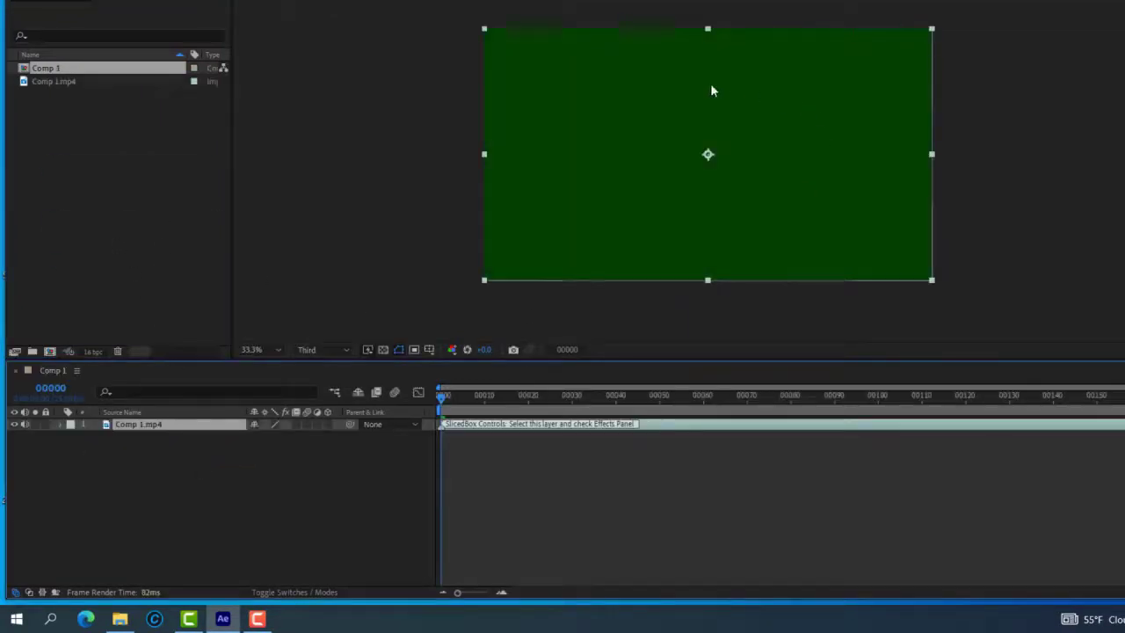
{"action": "left_click", "coordinate": [530, 398]}
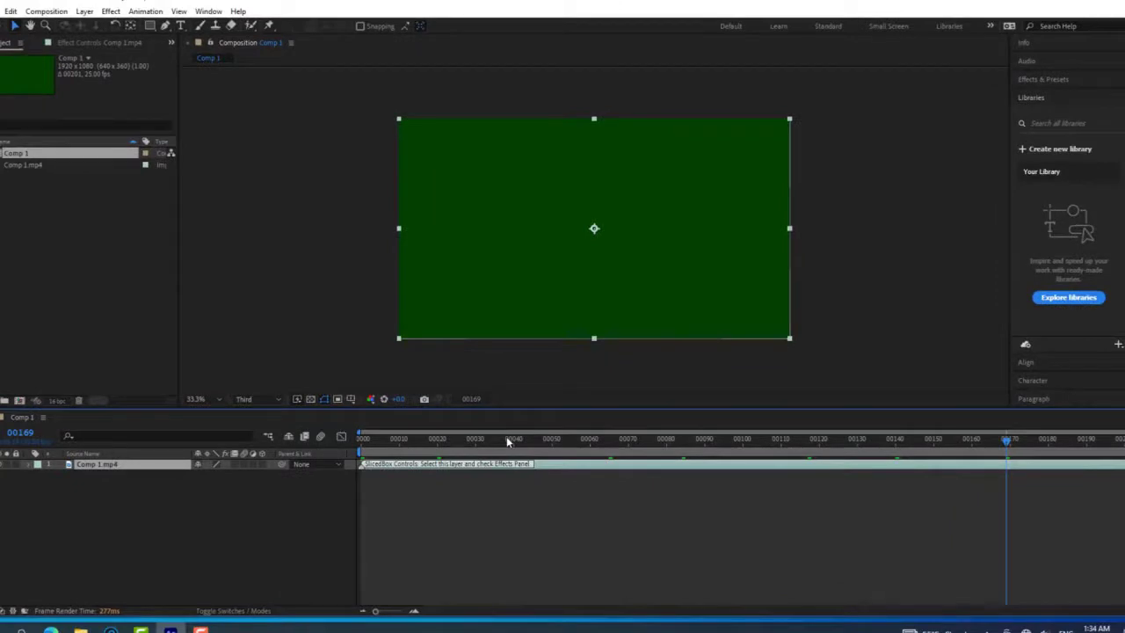
{"action": "left_click", "coordinate": [507, 439]}
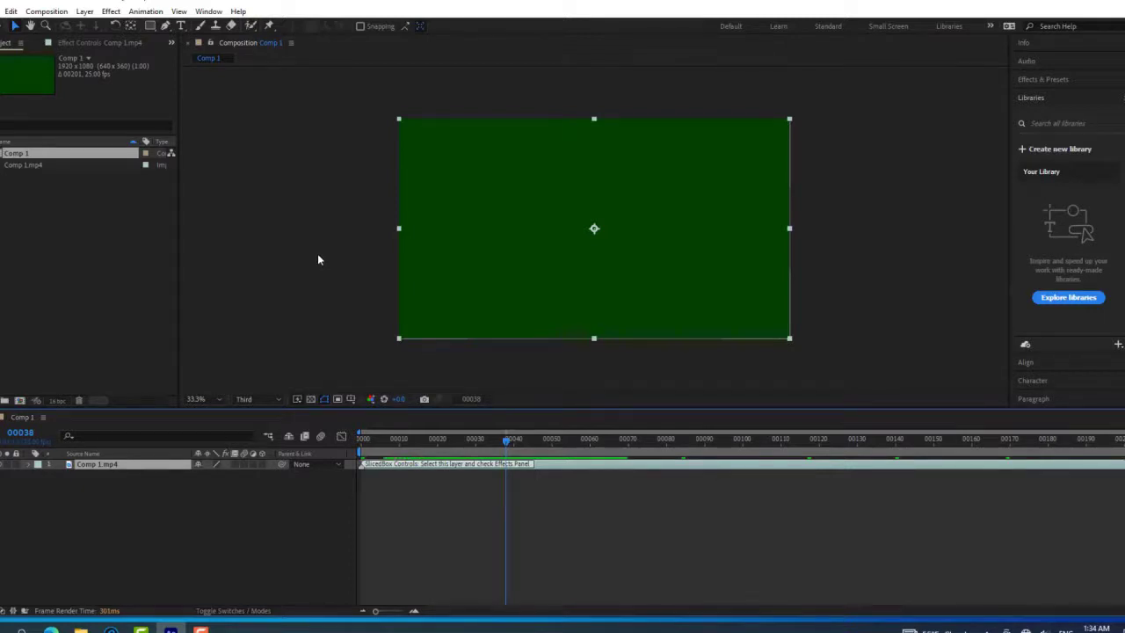
{"action": "left_click", "coordinate": [239, 12]}
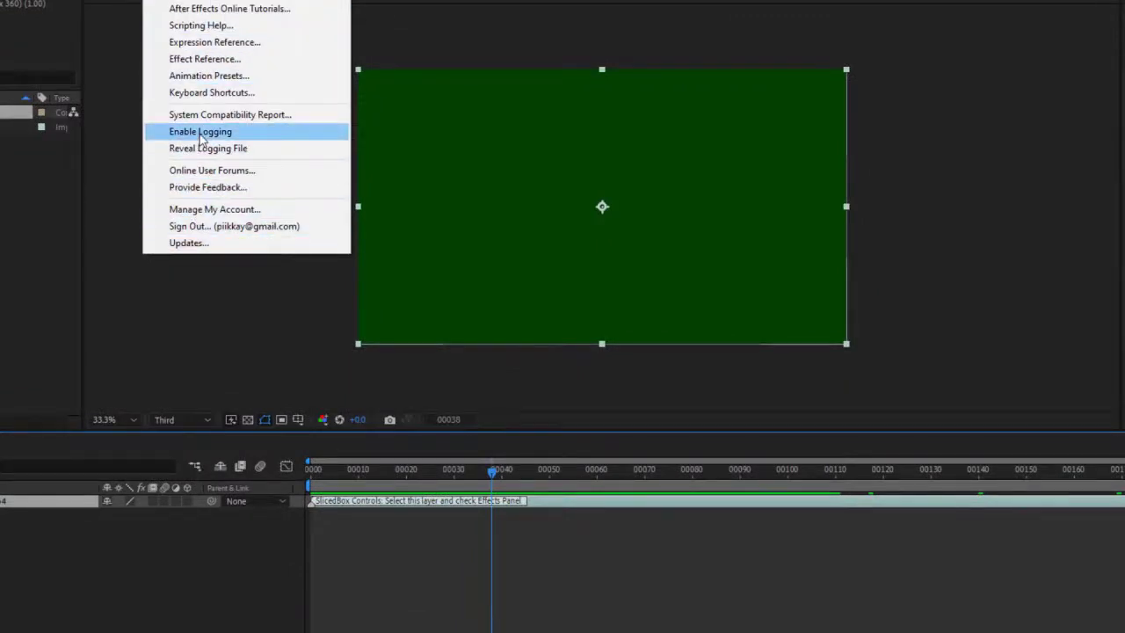
{"action": "left_click", "coordinate": [222, 115]}
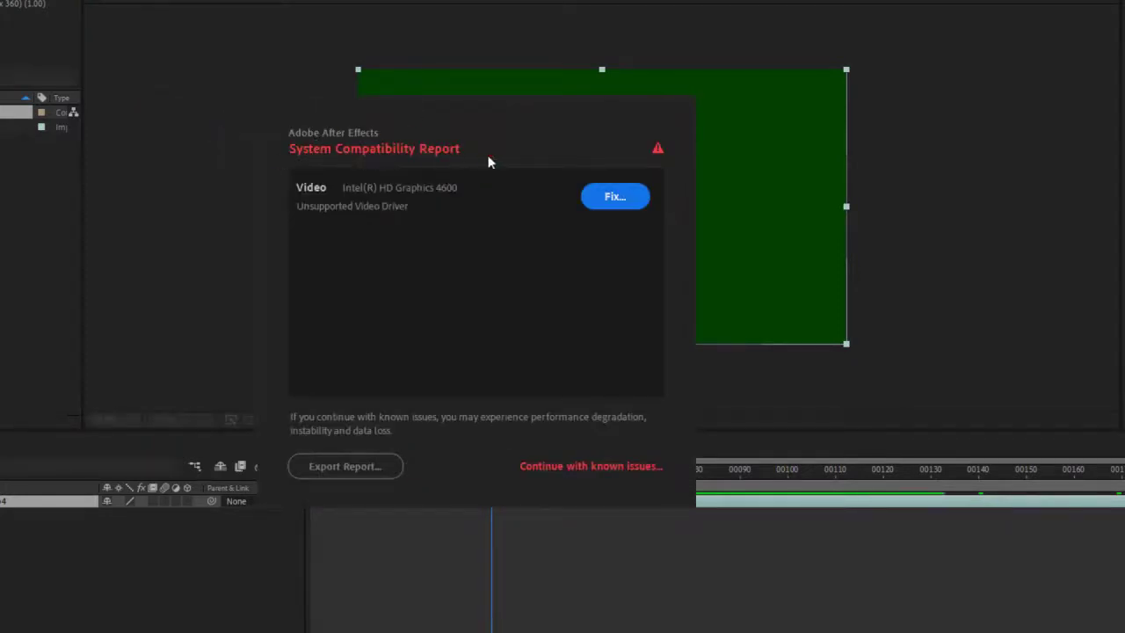
{"action": "left_click", "coordinate": [591, 466]}
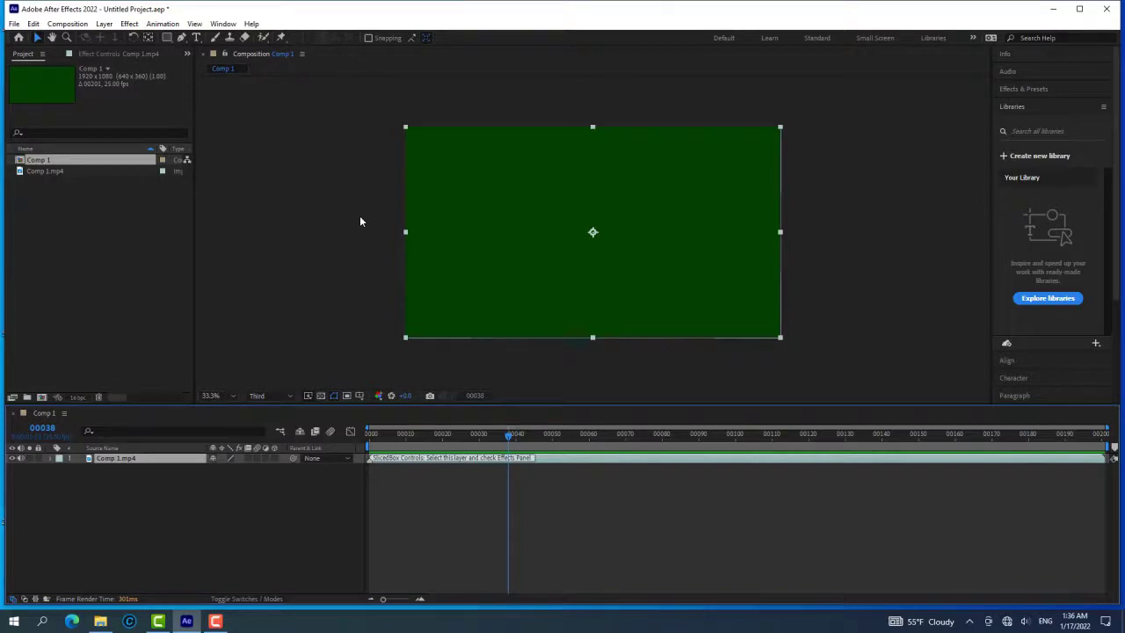
Open the Import preferences and switch off hardware accelerated decoding
{"action": "left_click", "coordinate": [33, 24]}
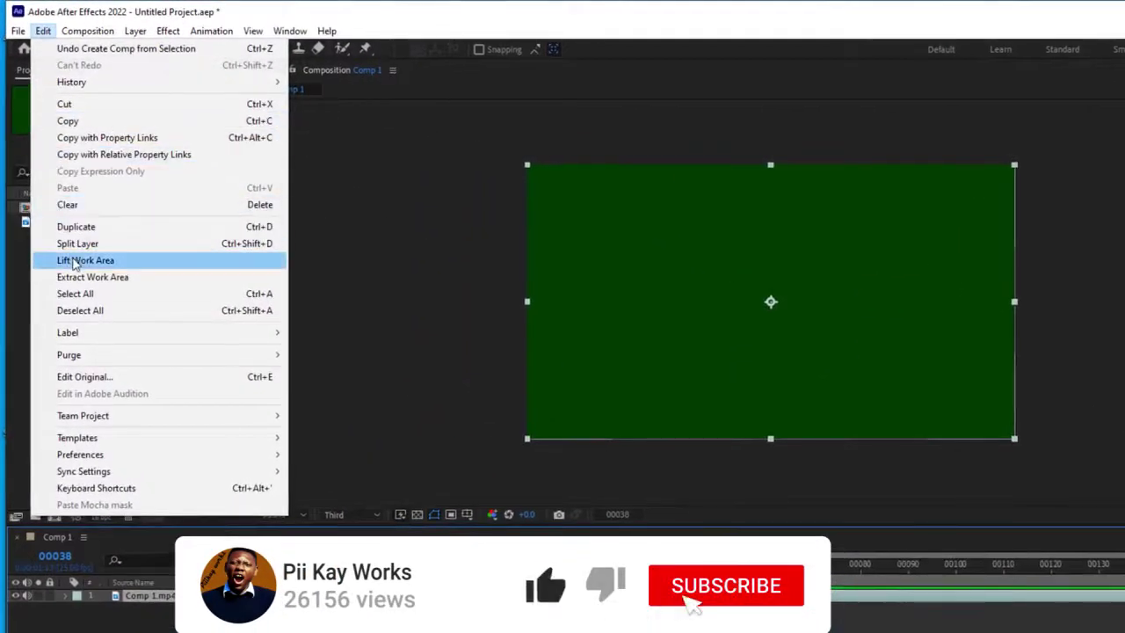
{"action": "mouse_move", "coordinate": [100, 433]}
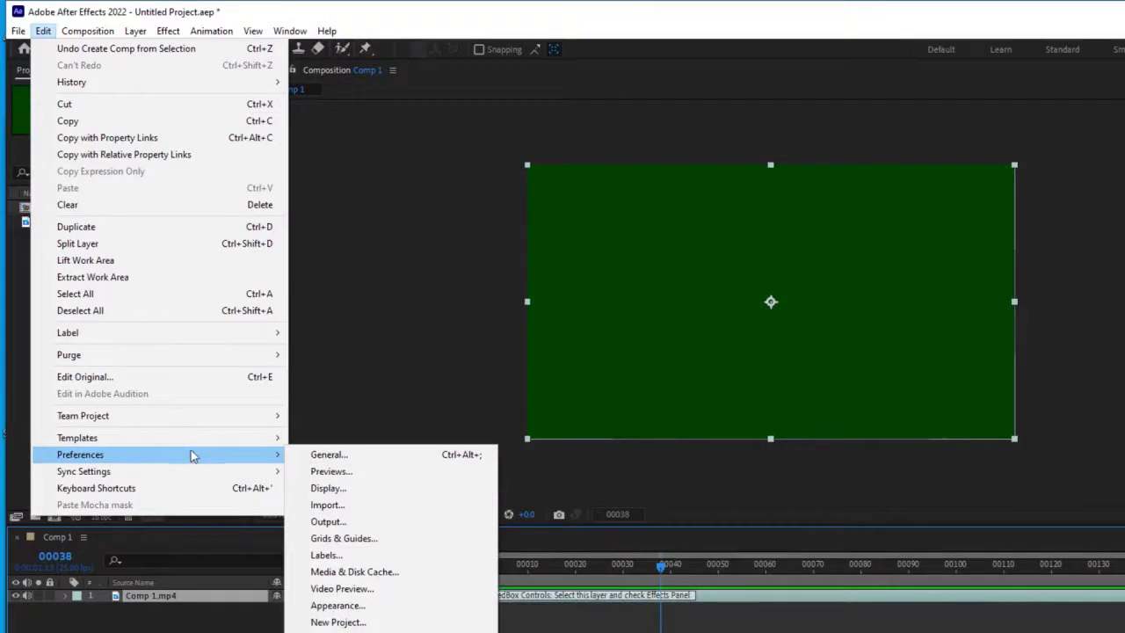
{"action": "left_click", "coordinate": [327, 506]}
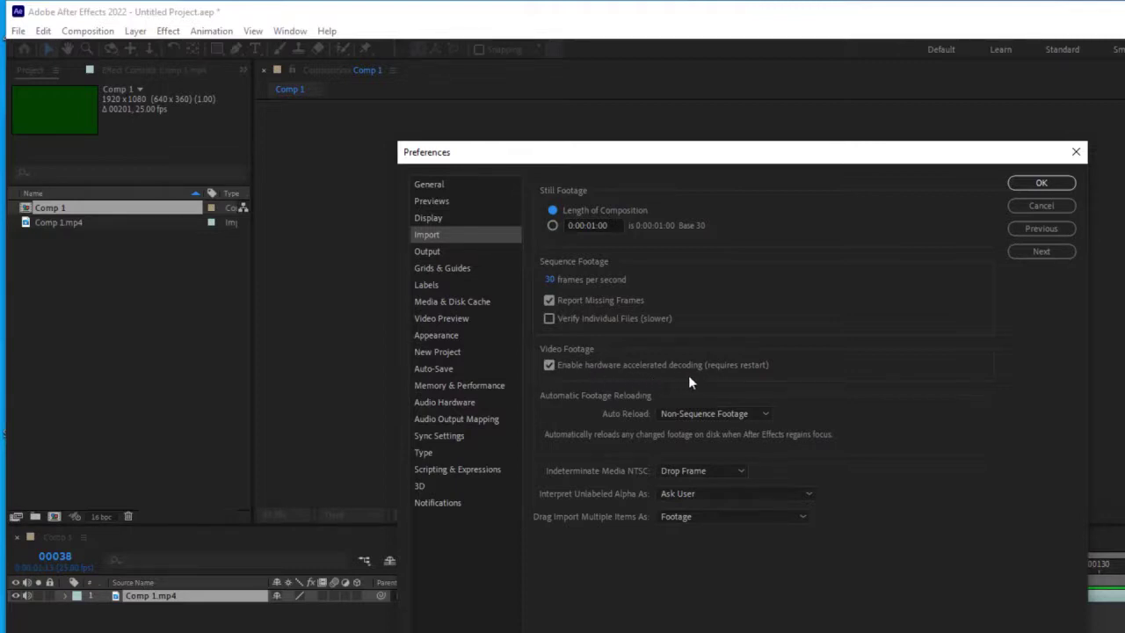
{"action": "left_click", "coordinate": [551, 363]}
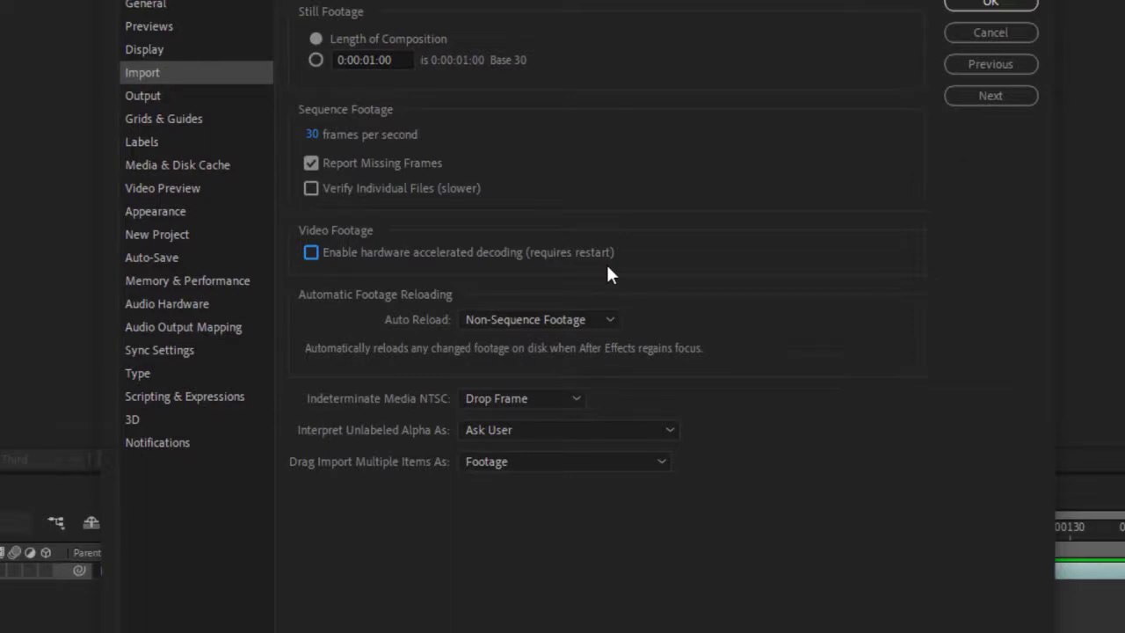
Switch Preferences to the Media & Disk Cache page
{"action": "left_click", "coordinate": [175, 165]}
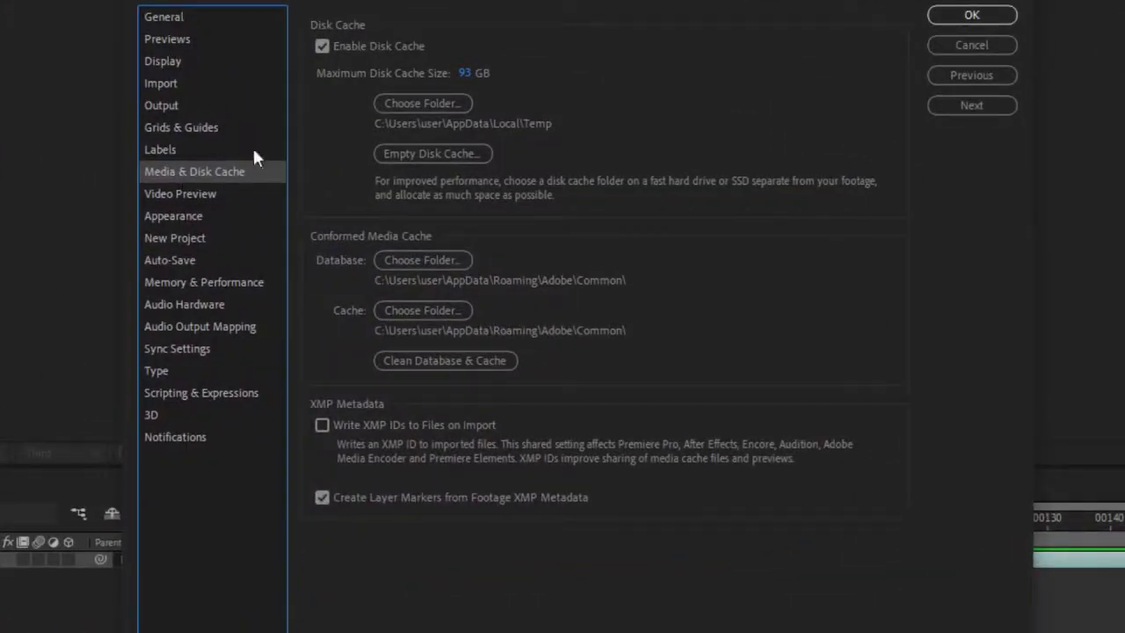
Empty the disk cache, clean the media cache database and cache, then confirm Preferences with OK
{"action": "left_click", "coordinate": [444, 152]}
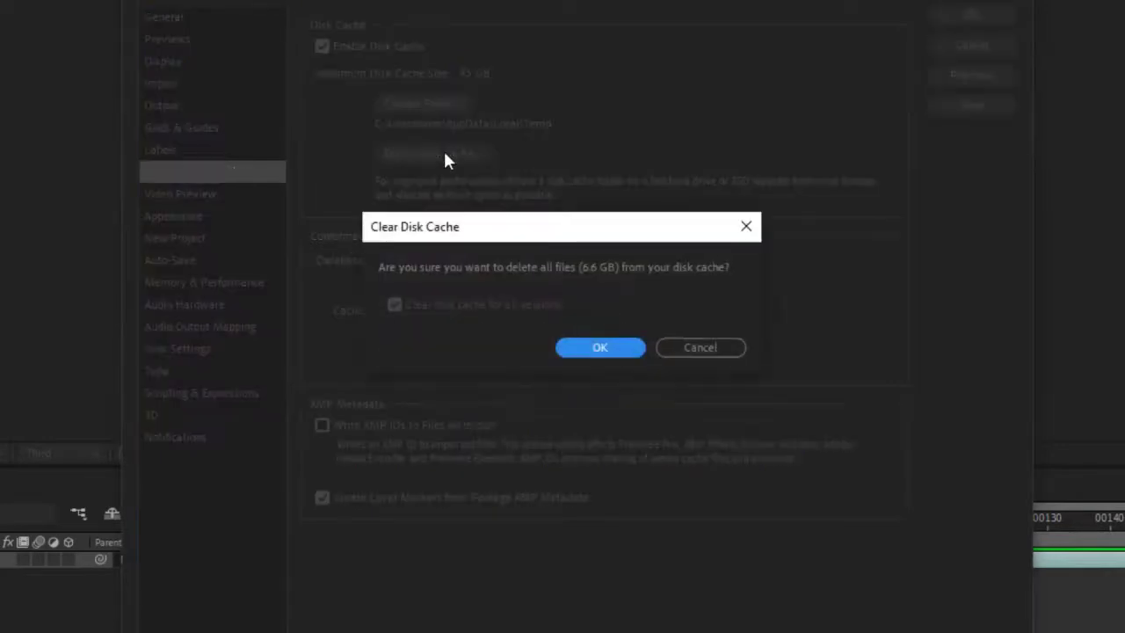
{"action": "left_click", "coordinate": [605, 349]}
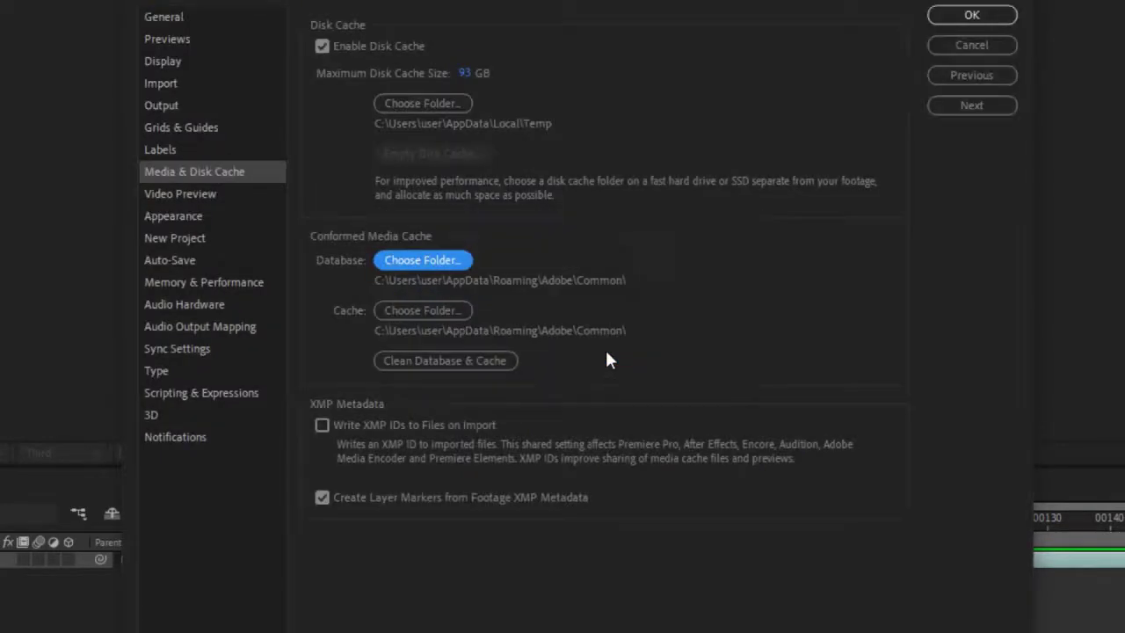
{"action": "left_click", "coordinate": [442, 362]}
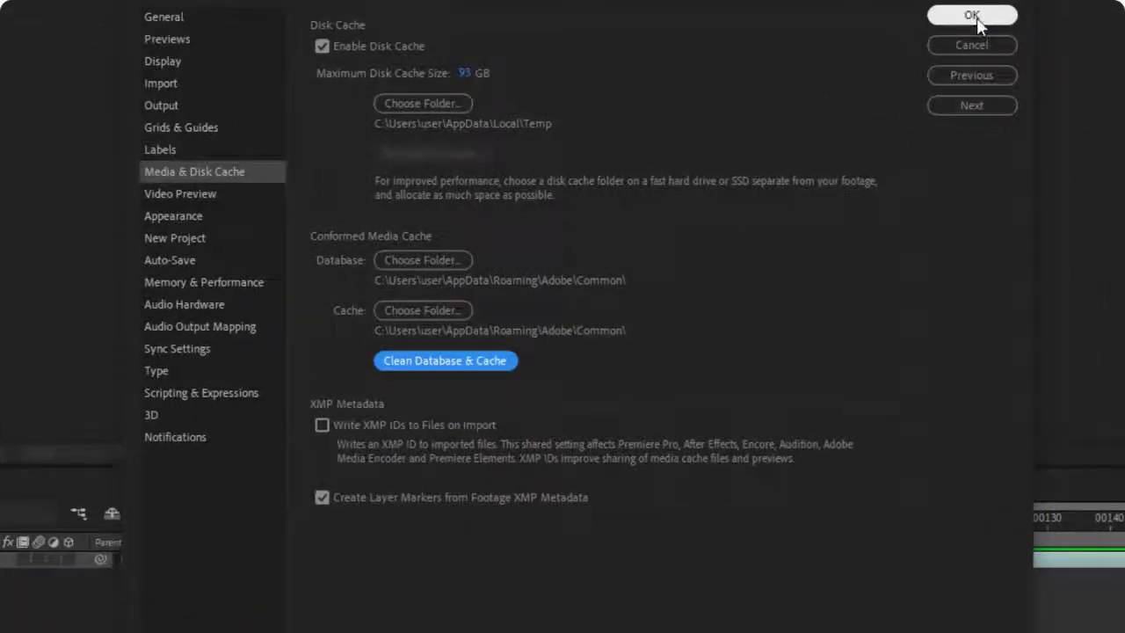
{"action": "left_click", "coordinate": [838, 71]}
Quit After Effects without saving, then relaunch After Effects 2022 from the Start menu
{"action": "key", "text": "ctrl+q"}
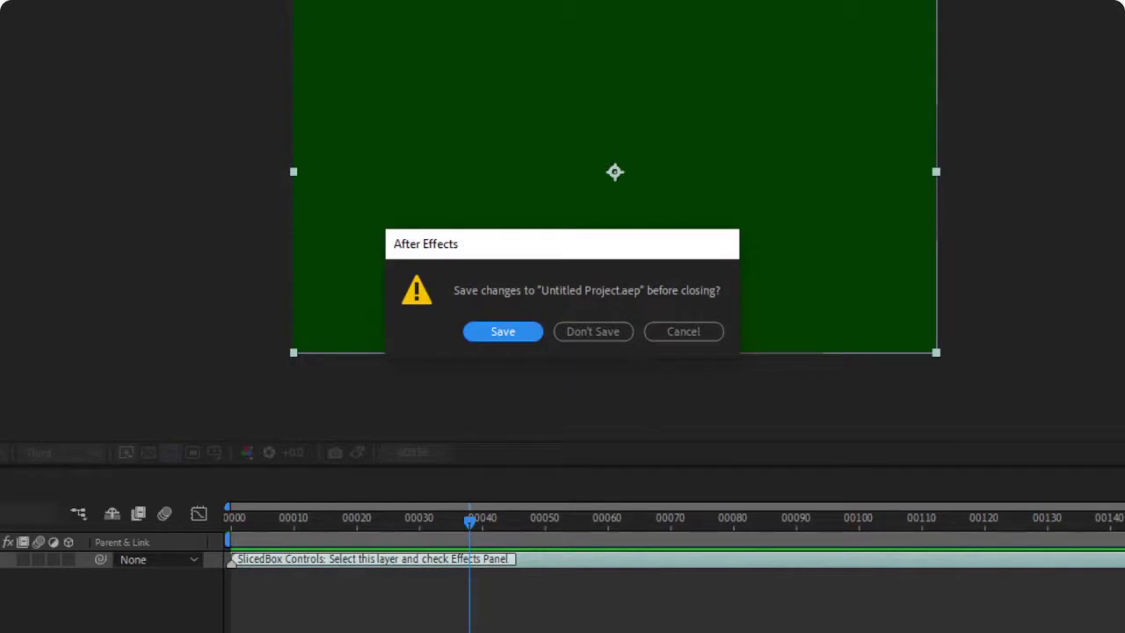
{"action": "left_click", "coordinate": [592, 332]}
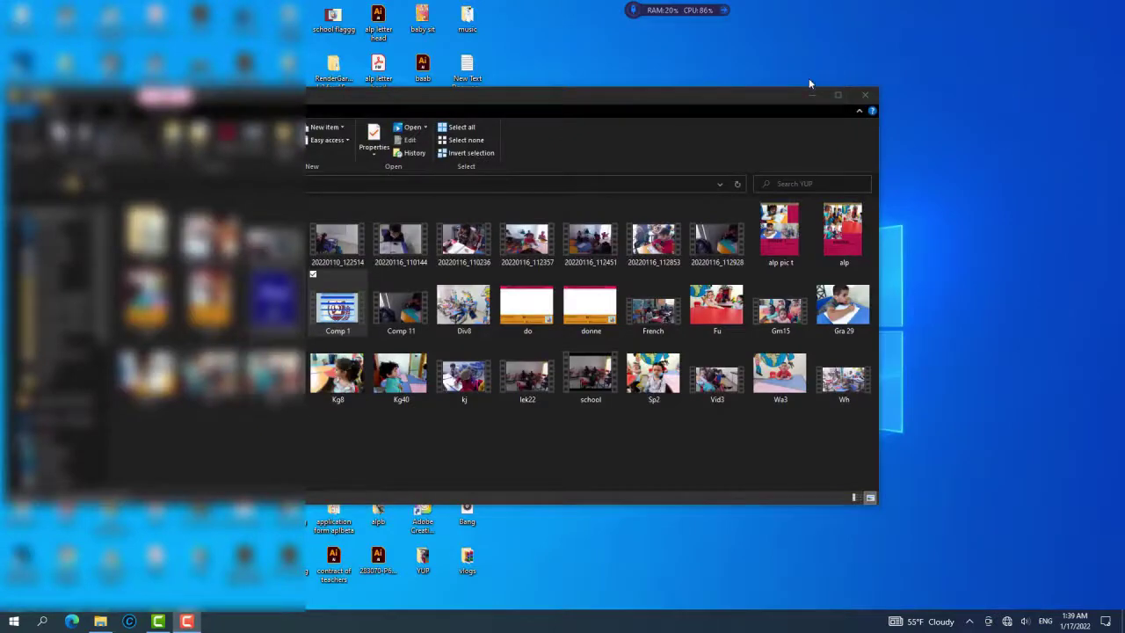
{"action": "left_click", "coordinate": [810, 94]}
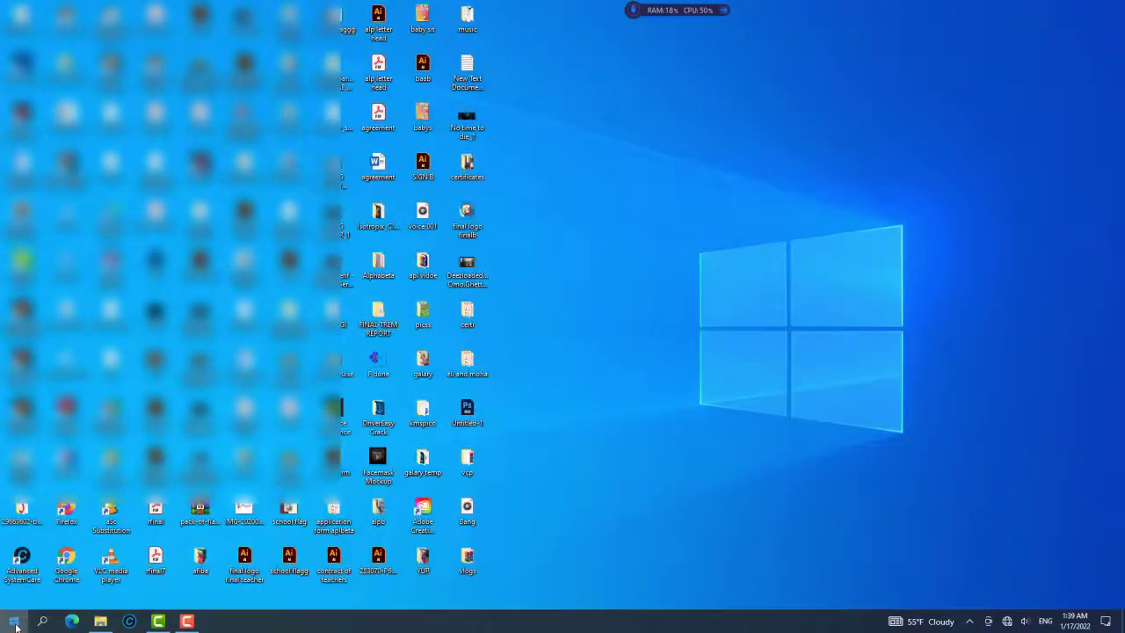
{"action": "left_click", "coordinate": [14, 621]}
{"action": "left_click", "coordinate": [127, 526]}
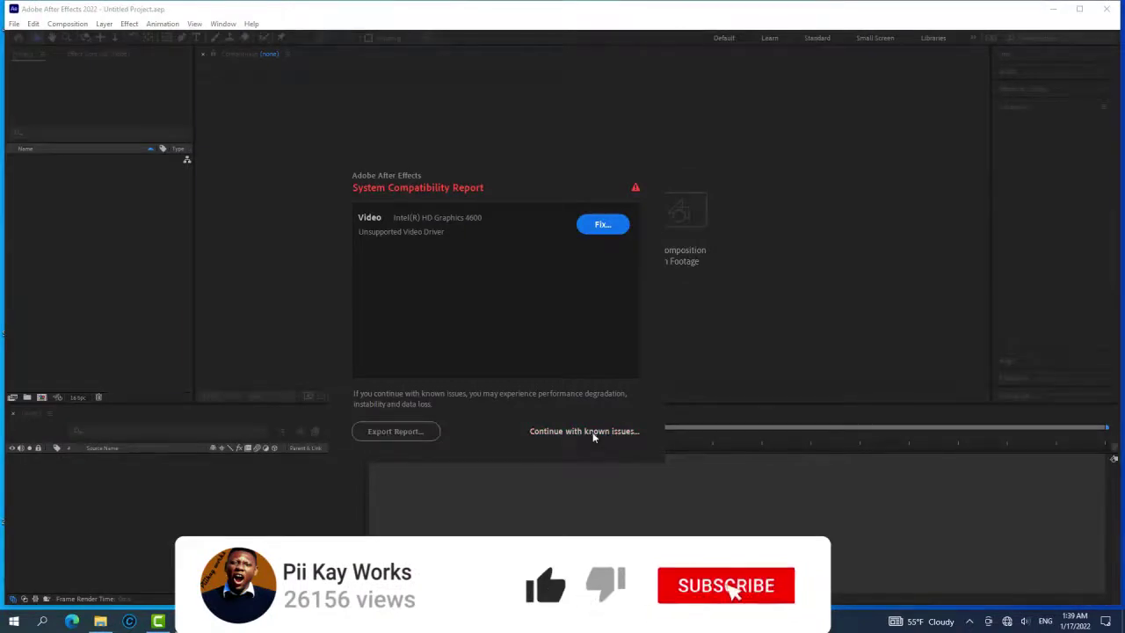
Continue past the compatibility warning and drag Comp 1.mp4 from Explorer into the new project
{"action": "left_click", "coordinate": [593, 437]}
{"action": "left_click", "coordinate": [104, 623]}
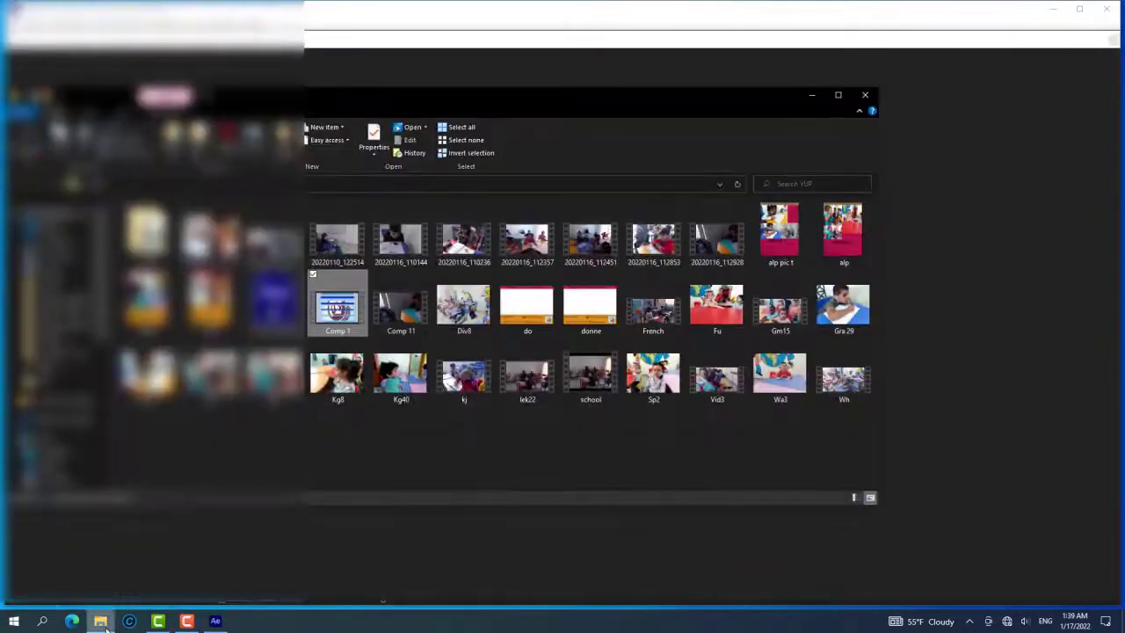
{"action": "mouse_move", "coordinate": [368, 318]}
{"action": "left_mouse_down"}
{"action": "mouse_move", "coordinate": [222, 569]}
{"action": "mouse_move", "coordinate": [220, 627]}
{"action": "left_mouse_up"}
{"action": "left_click", "coordinate": [48, 116]}
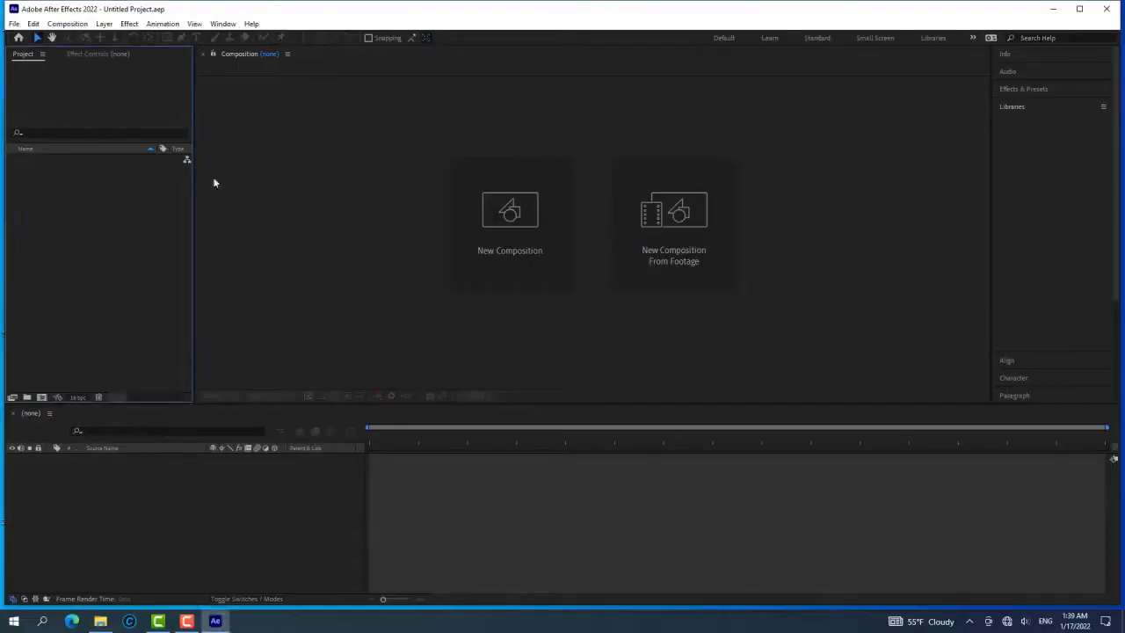
{"action": "left_click", "coordinate": [1053, 8]}
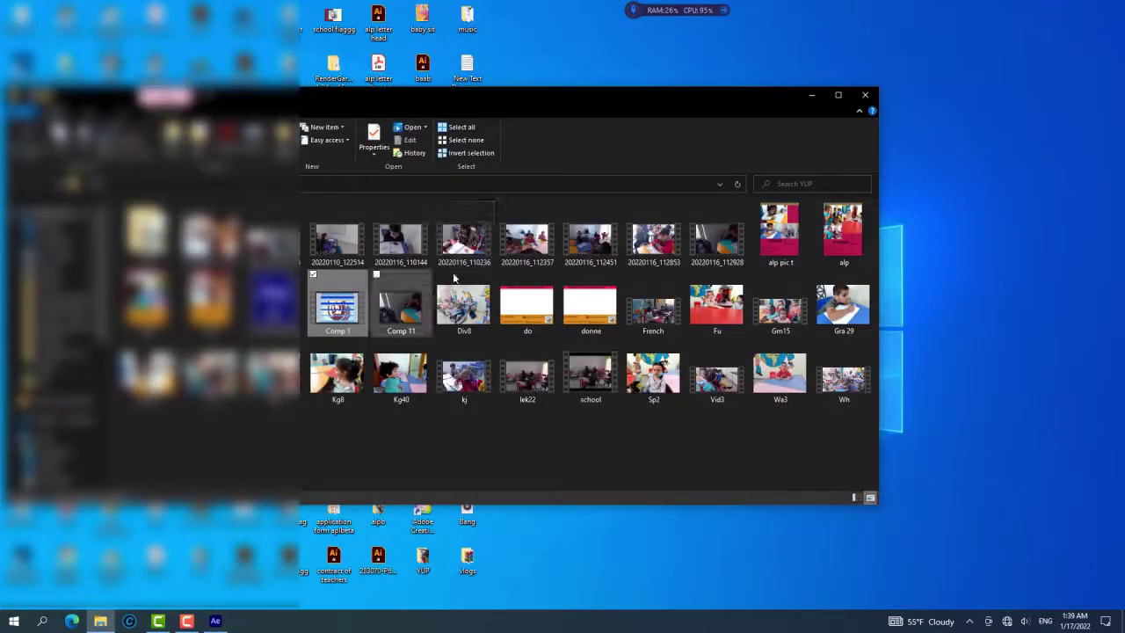
{"action": "left_click_drag", "start_coordinate": [341, 304], "coordinate": [81, 239]}
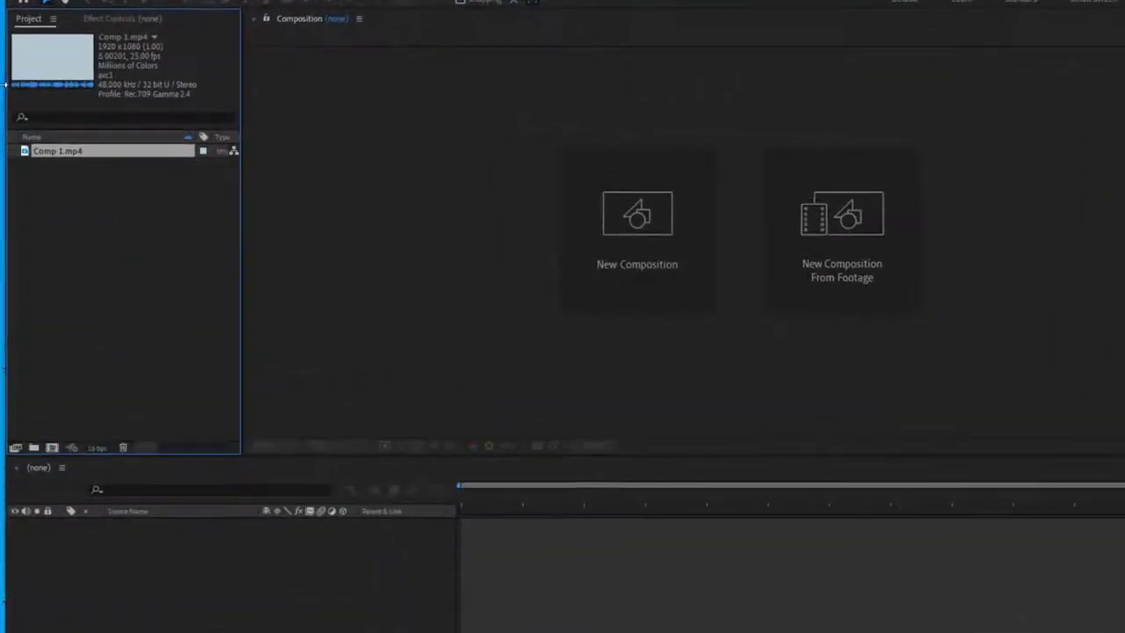
Create a Comp 1 composition from Comp 1.mp4 and preview its sliced-box logo animation
{"action": "left_click_drag", "start_coordinate": [100, 153], "coordinate": [161, 571]}
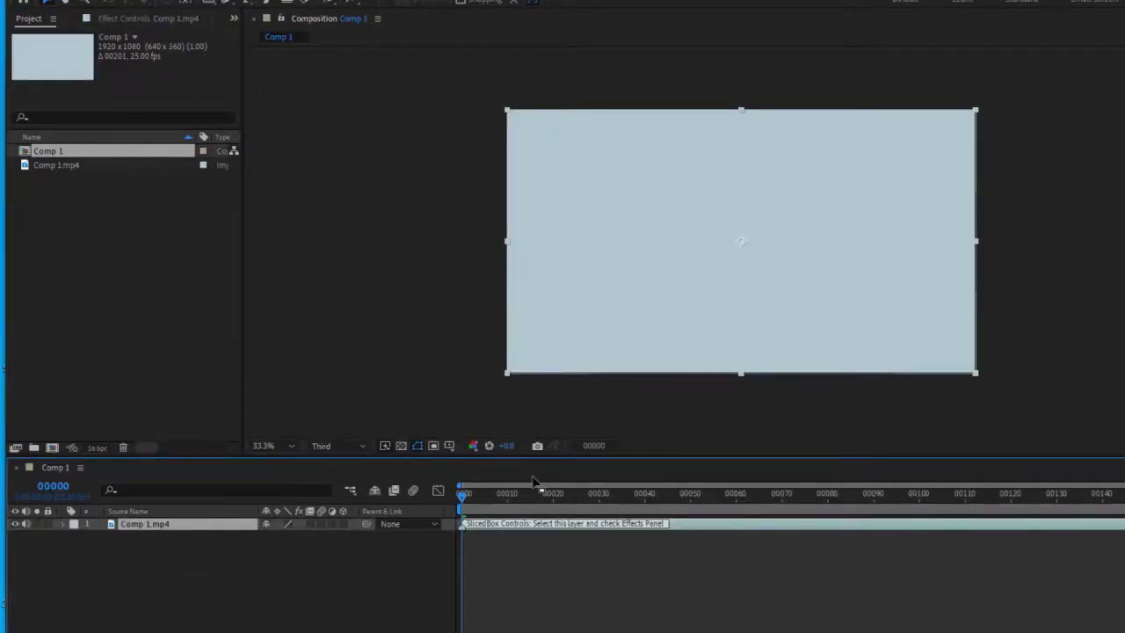
{"action": "key", "text": "space"}
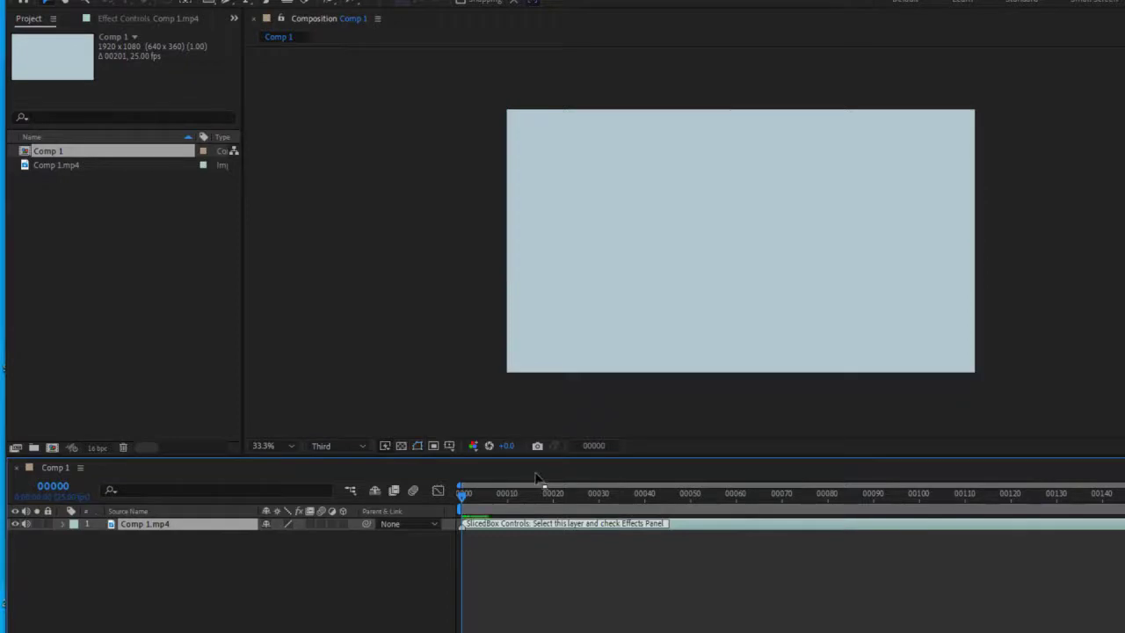